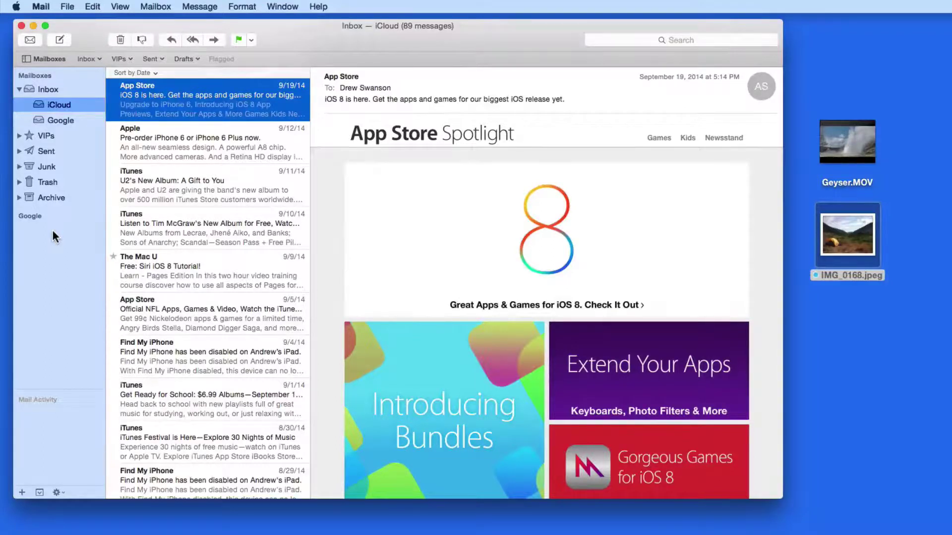
Step: Start a new message, drop IMG_0168.jpeg into its body and open the photo in Markup
left_click(59, 40)
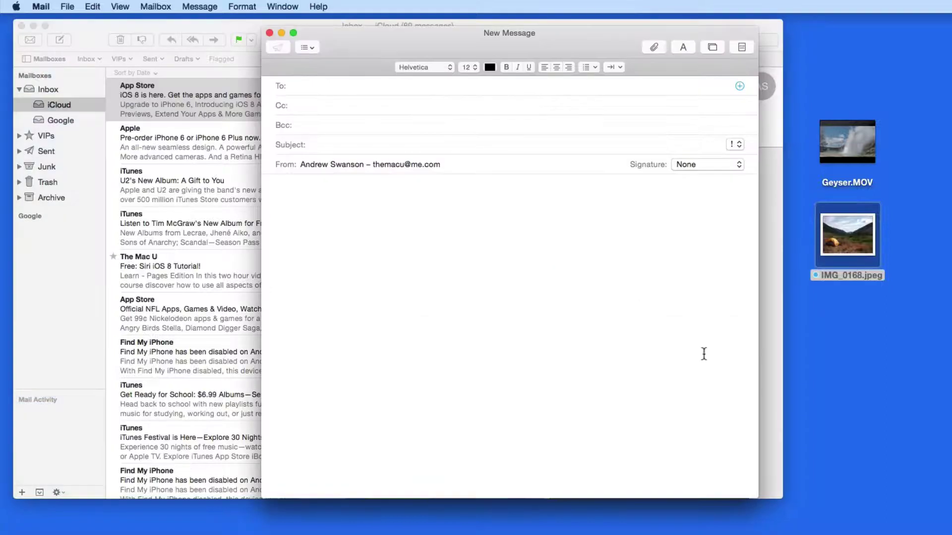
left_click_drag(848, 233, 533, 269)
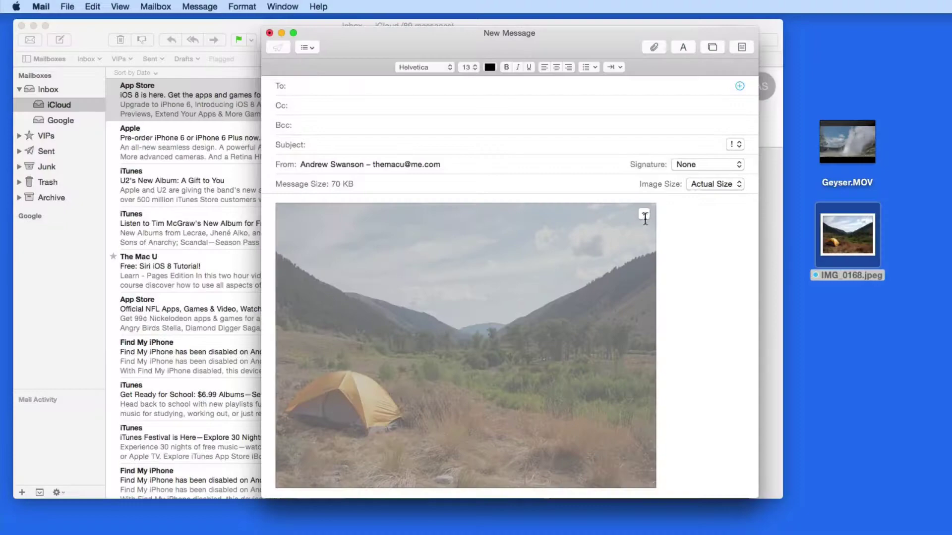
left_click(644, 214)
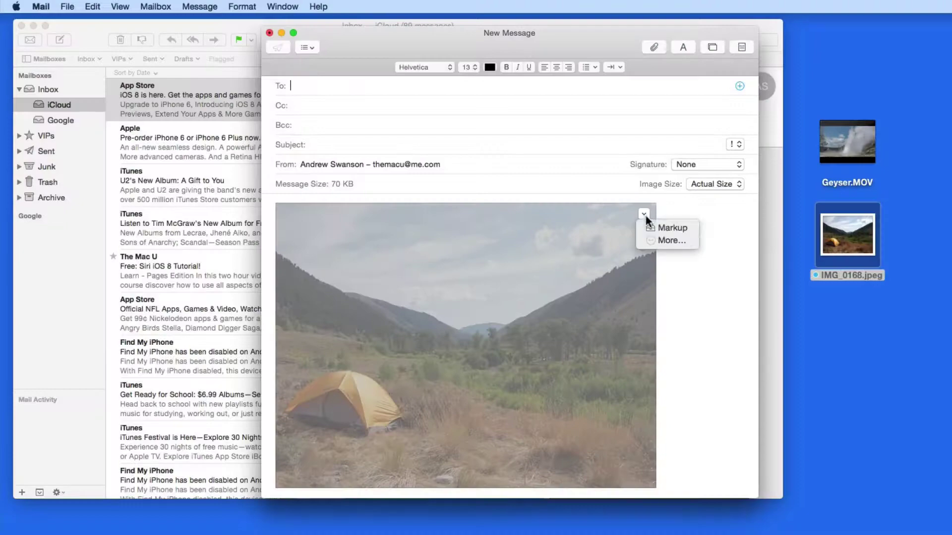
left_click(689, 227)
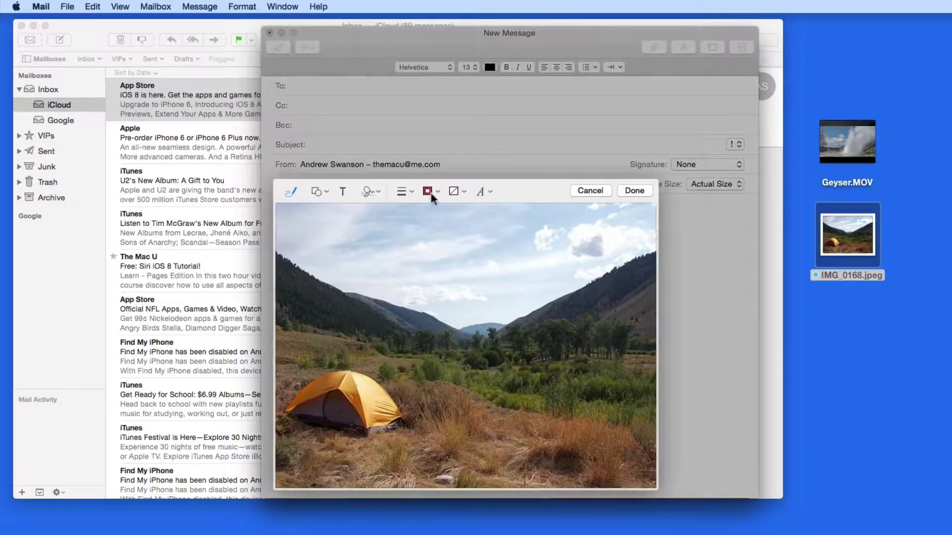
Step: Sketch a red stroke across the sky, compare line and ellipse suggestions, and keep the freehand version
left_click(292, 195)
mouse_move(315, 232)
left_mouse_down()
mouse_move(366, 223)
mouse_move(382, 329)
mouse_move(498, 336)
mouse_move(560, 404)
mouse_move(518, 370)
mouse_move(540, 358)
left_mouse_up()
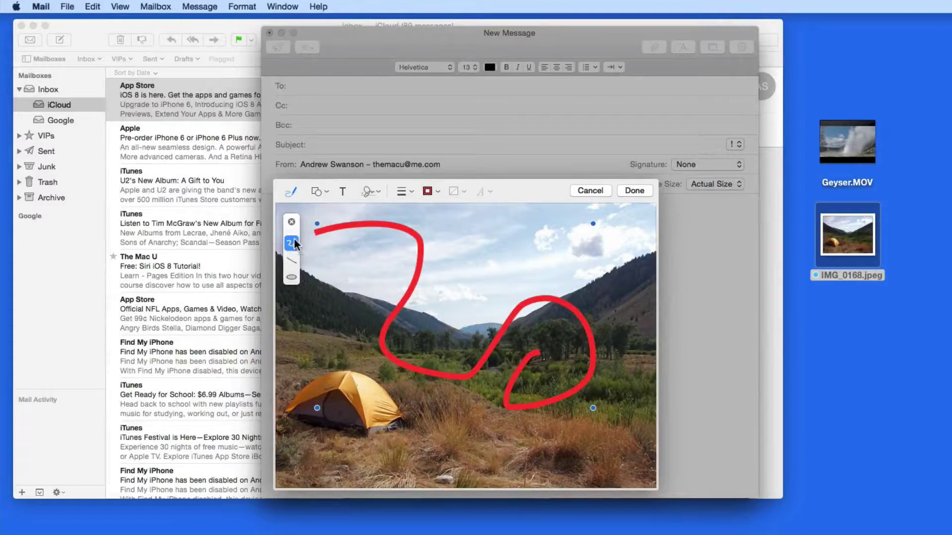
left_click(290, 260)
left_click(293, 242)
left_click(291, 259)
left_click(291, 277)
left_click(292, 242)
left_click(292, 222)
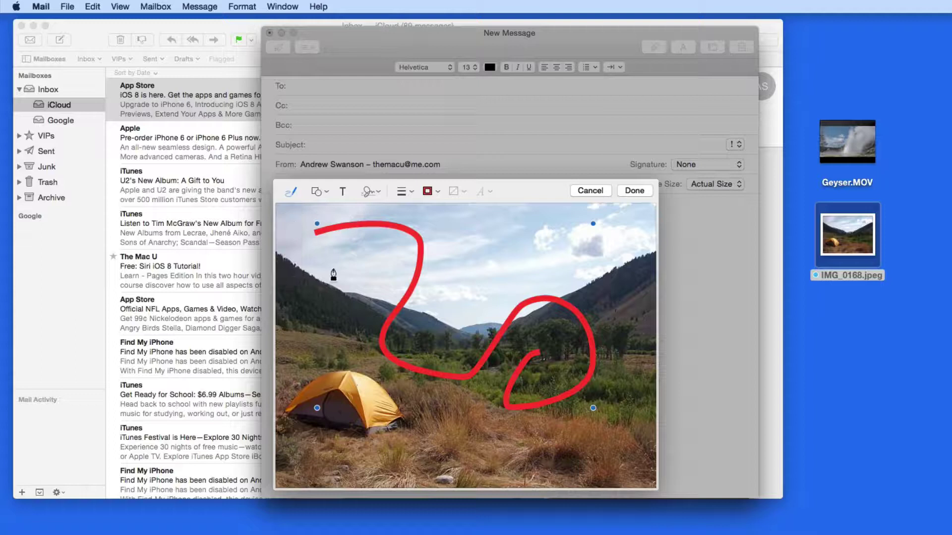
Step: Delete the squiggle, sketch a loop around the tent and keep its ellipse suggestion
key("BackSpace")
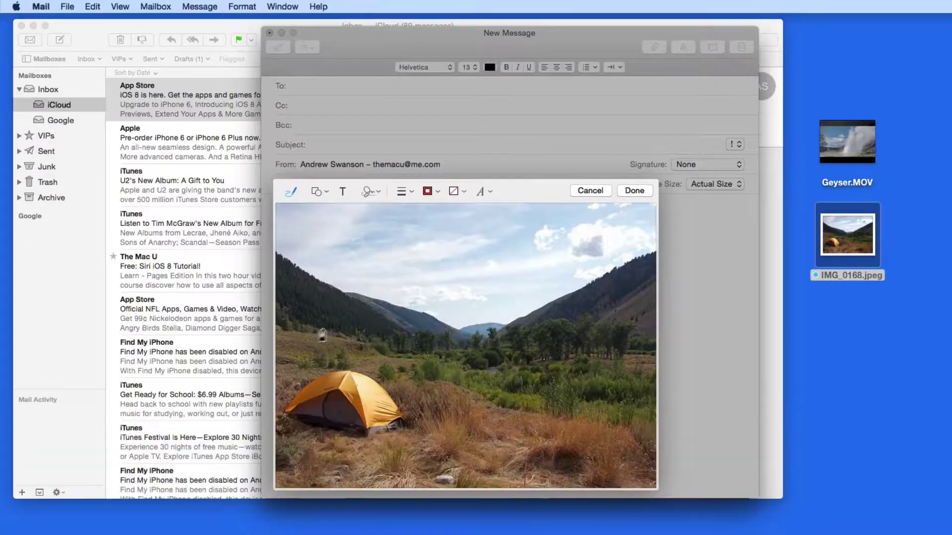
mouse_move(325, 327)
left_mouse_down()
mouse_move(278, 404)
mouse_move(303, 453)
mouse_move(392, 474)
mouse_move(406, 376)
mouse_move(327, 336)
left_mouse_up()
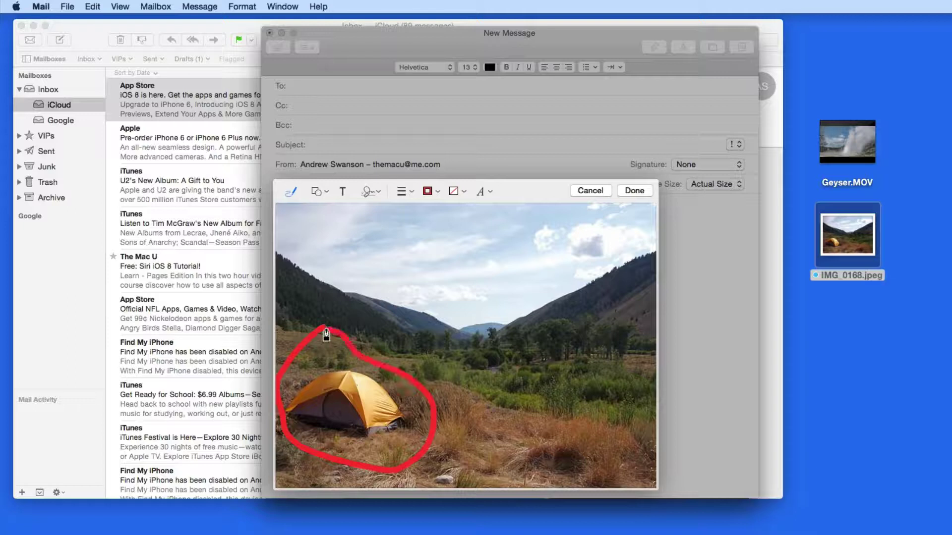
left_click(292, 261)
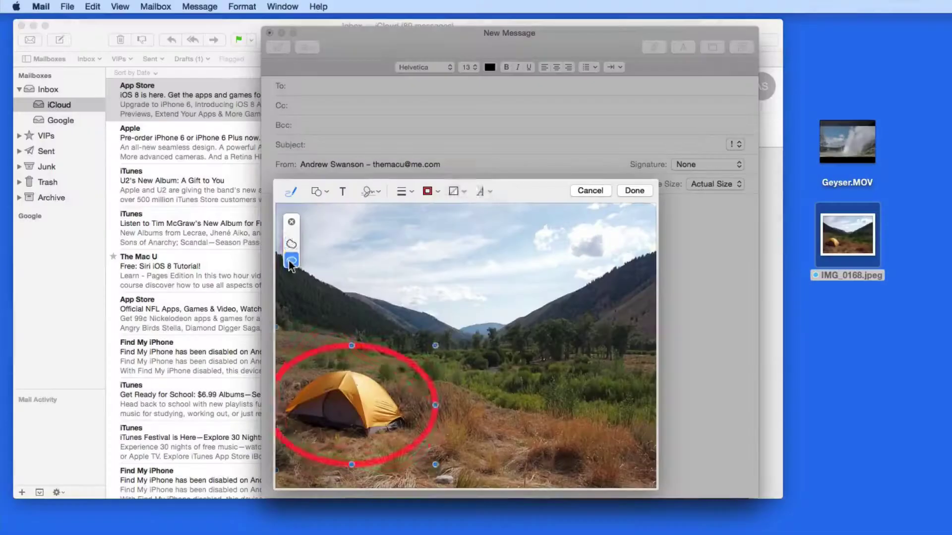
left_click(291, 243)
left_click(291, 260)
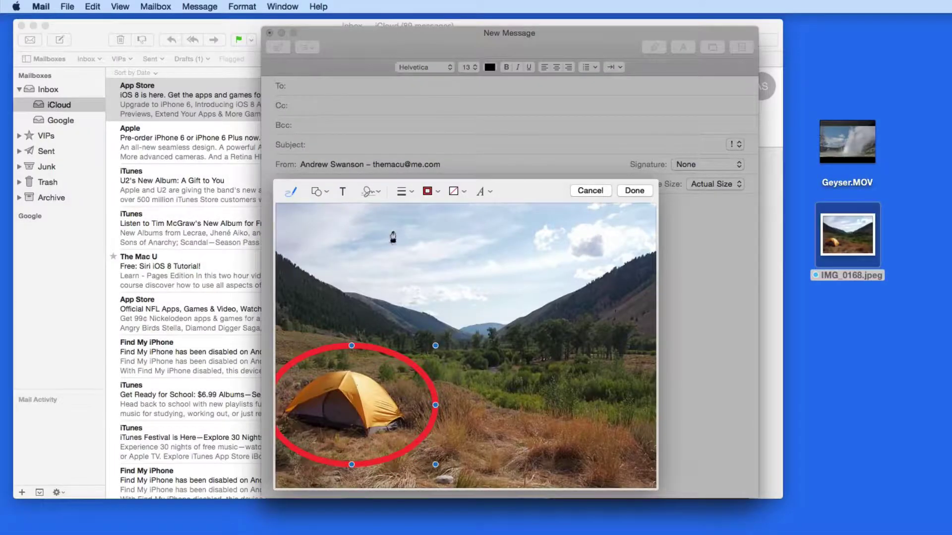
Step: Restyle the tent ellipse with a blue border, no fill and a thicker line width
left_click(410, 194)
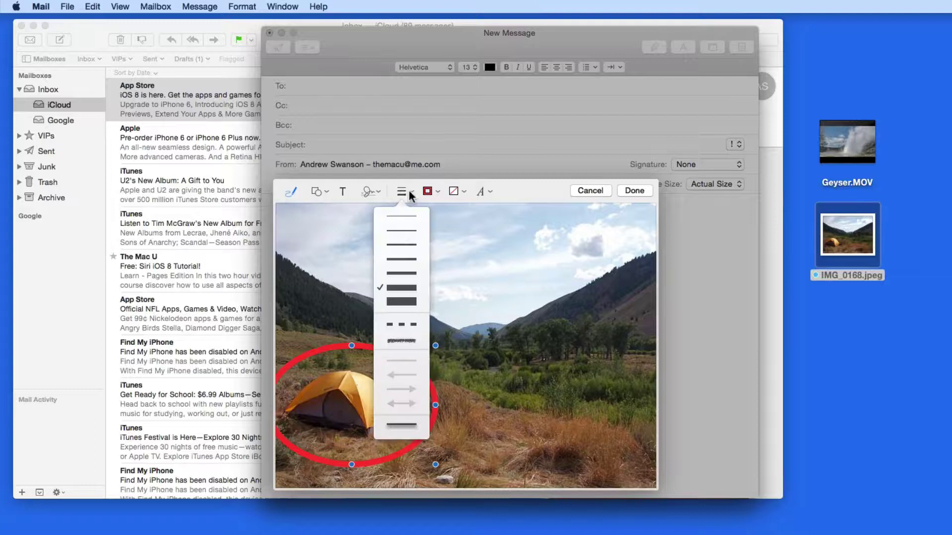
left_click(399, 241)
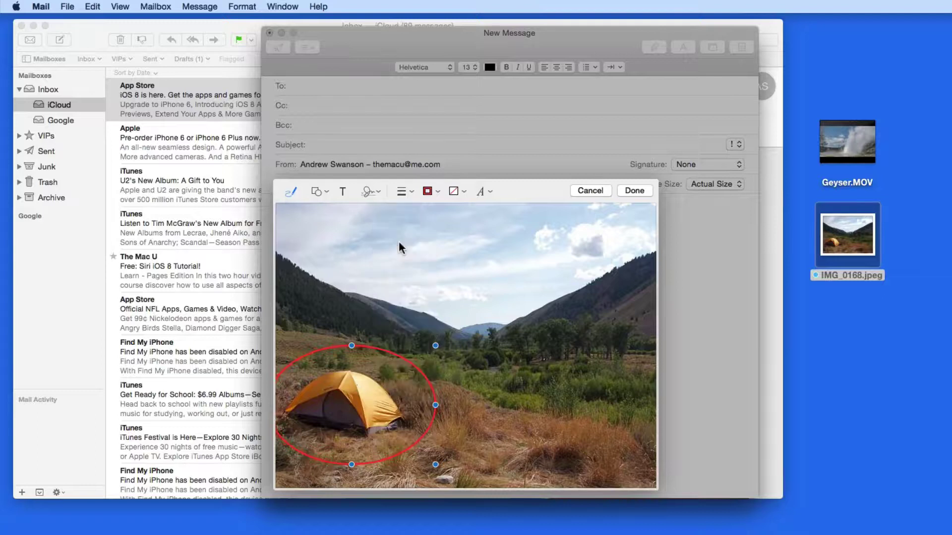
left_click(427, 192)
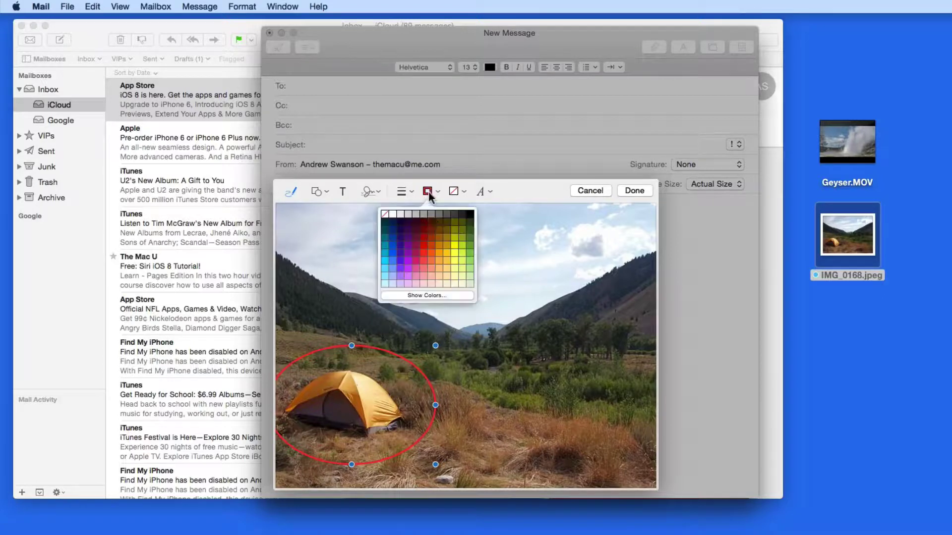
left_click(391, 243)
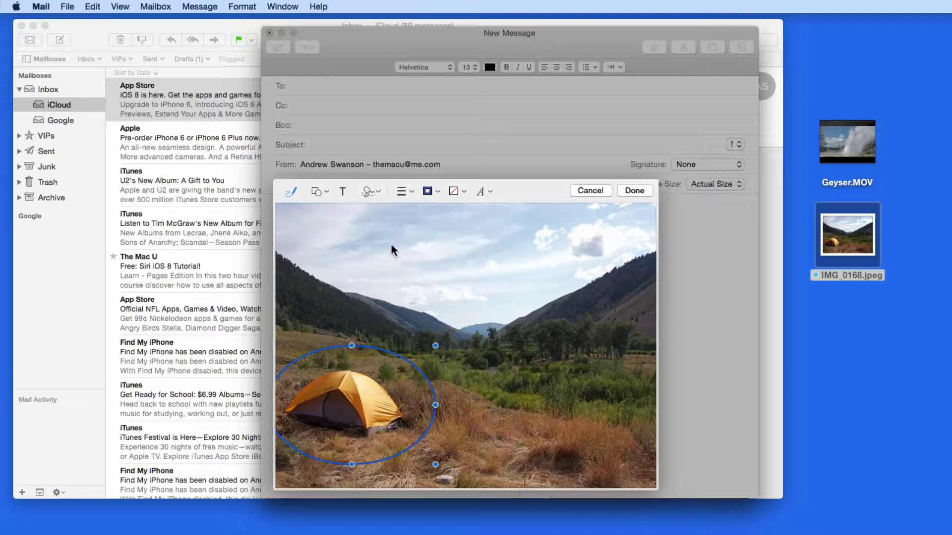
left_click(455, 193)
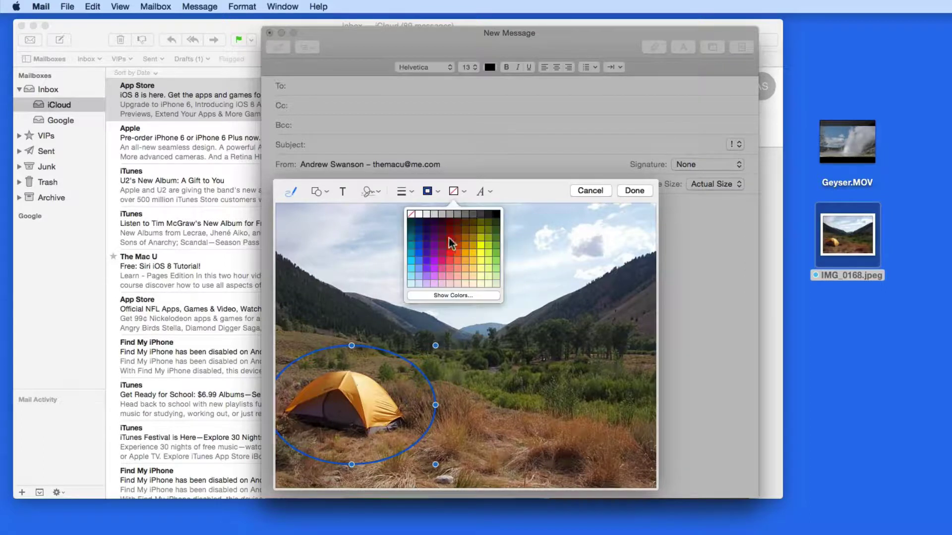
left_click(448, 238)
left_click(456, 192)
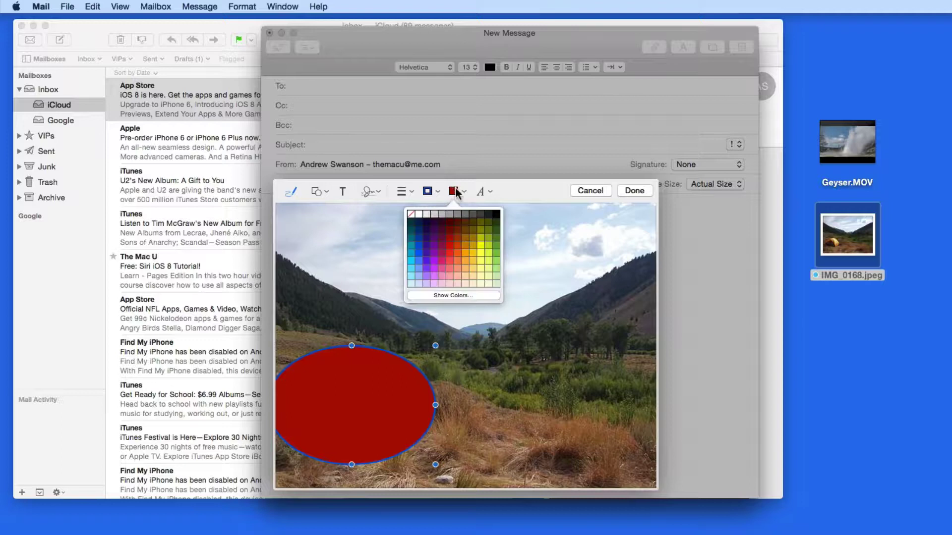
left_click(411, 214)
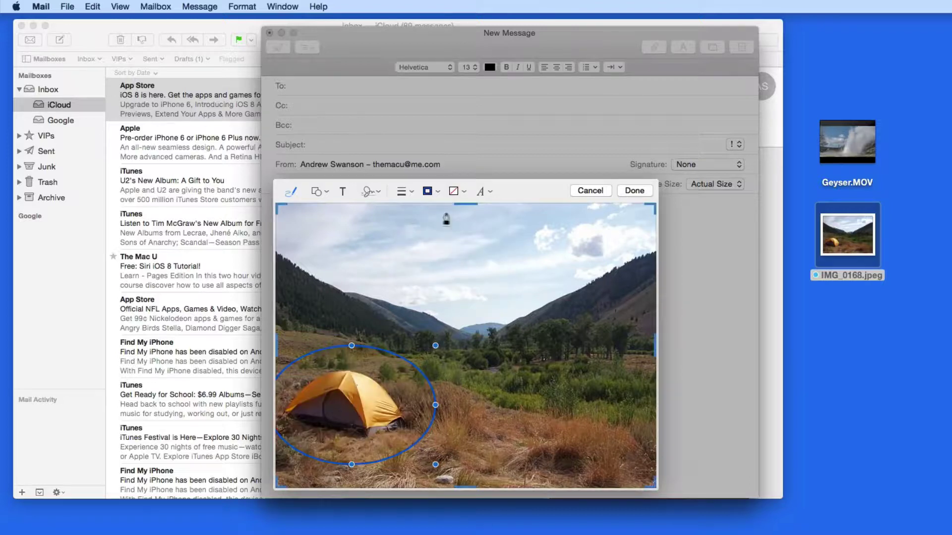
left_click(403, 192)
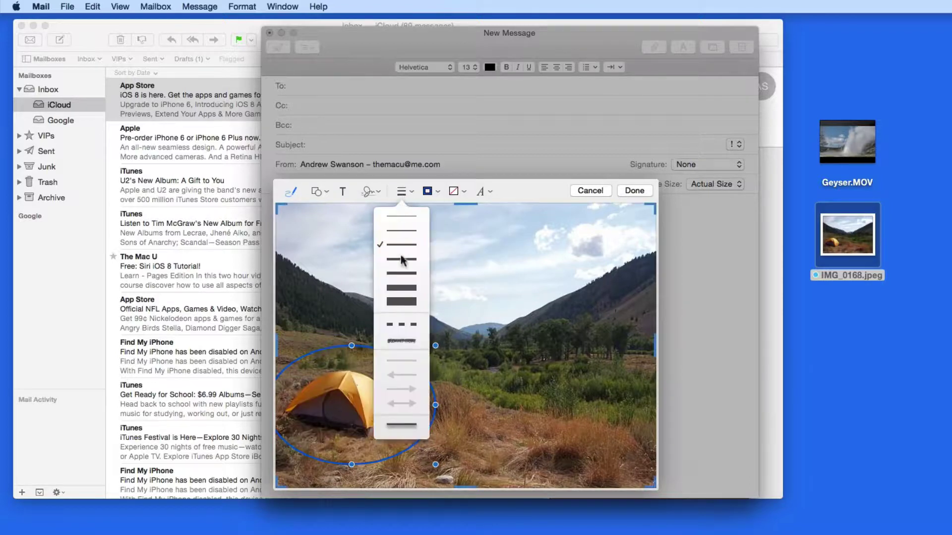
left_click(397, 283)
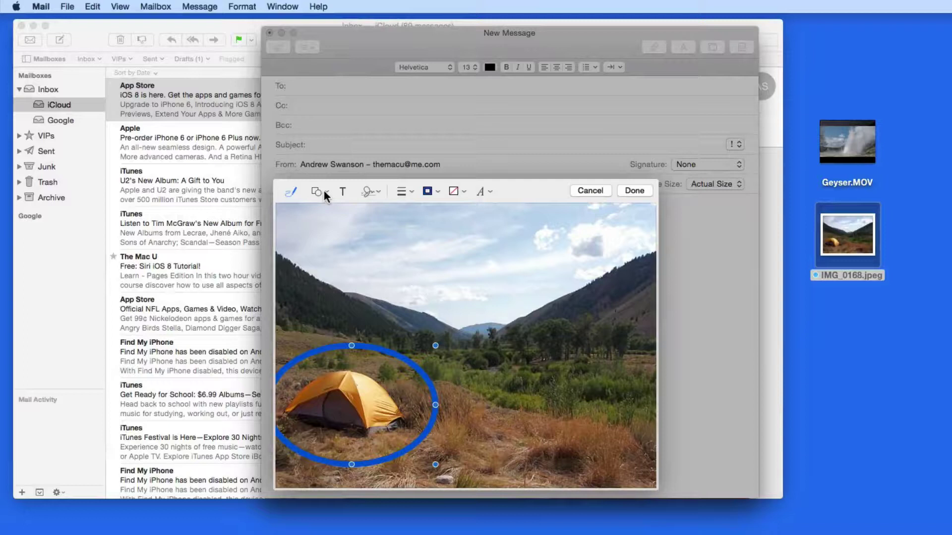
Step: Add a speech bubble in the sky, then delete it and the blue oval around the tent
left_click(325, 194)
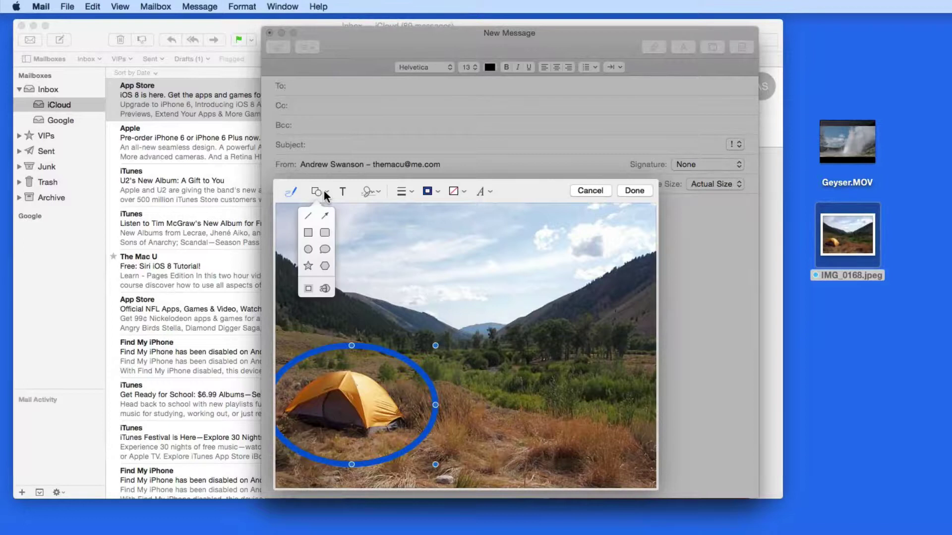
left_click(324, 250)
left_click_drag(441, 333, 503, 281)
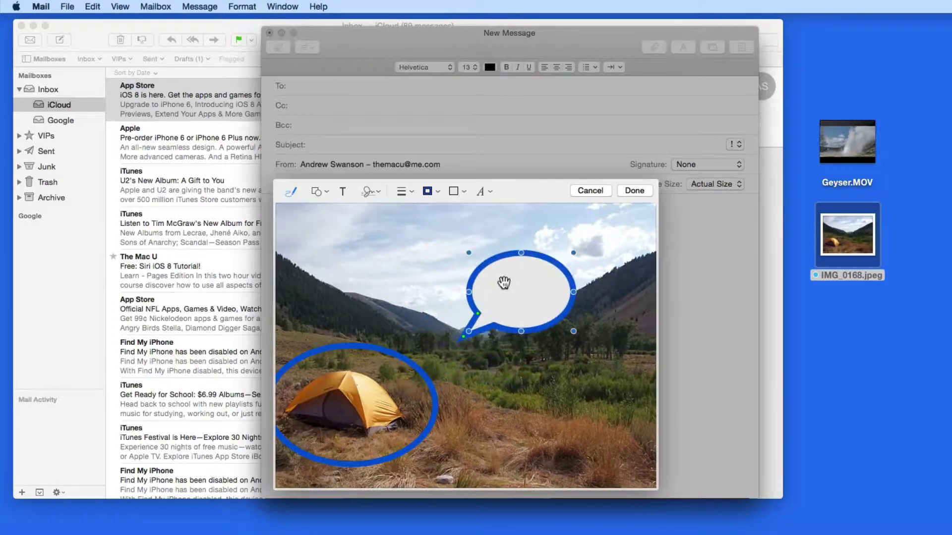
key("BackSpace")
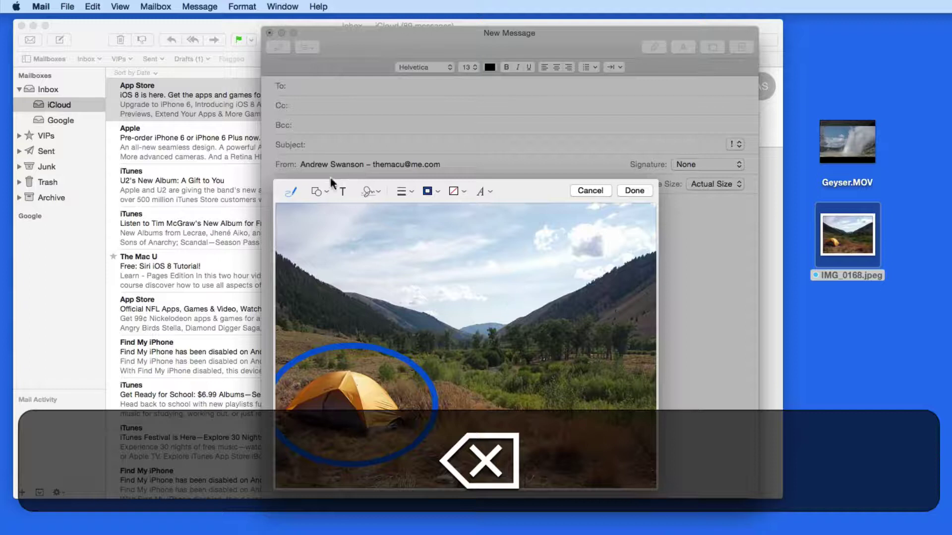
left_click(381, 352)
key("BackSpace")
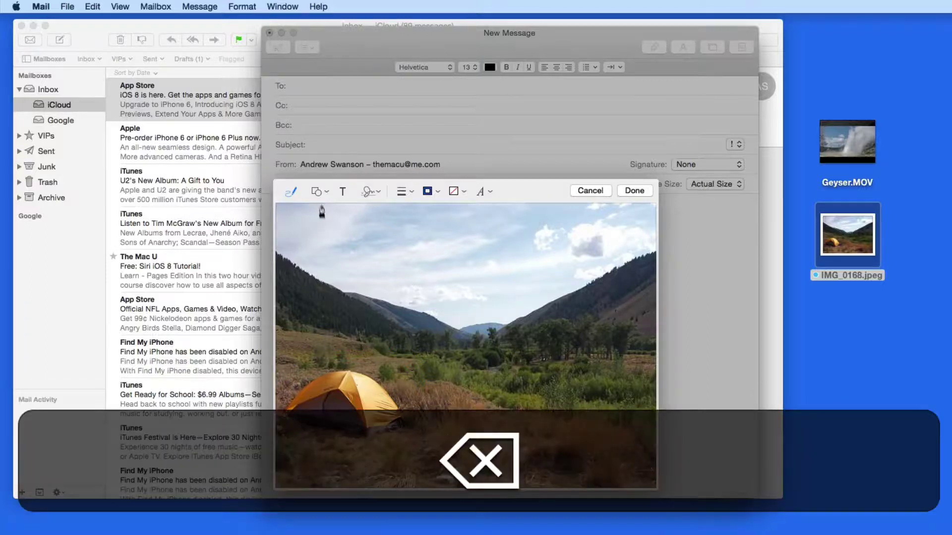
left_click(323, 194)
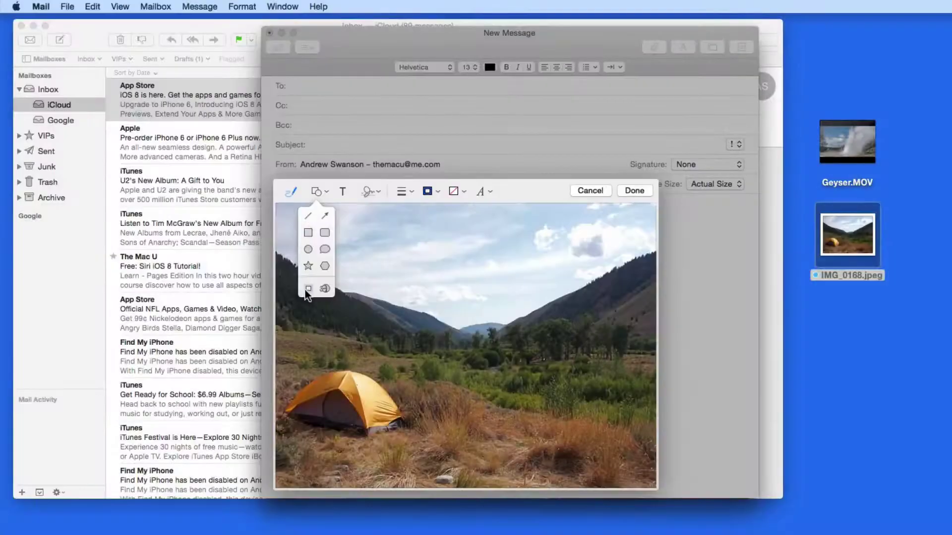
left_click(306, 292)
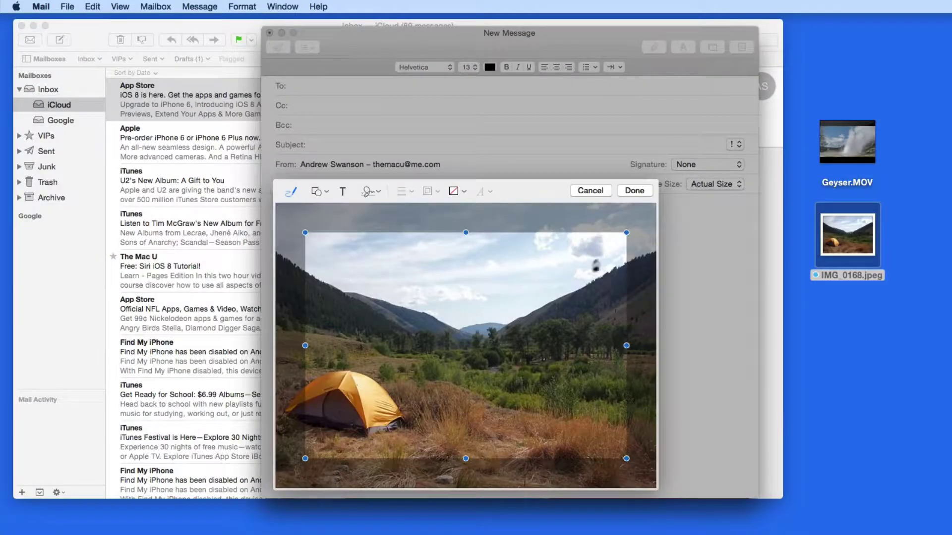
left_click_drag(624, 235, 416, 350)
left_click_drag(305, 459, 284, 445)
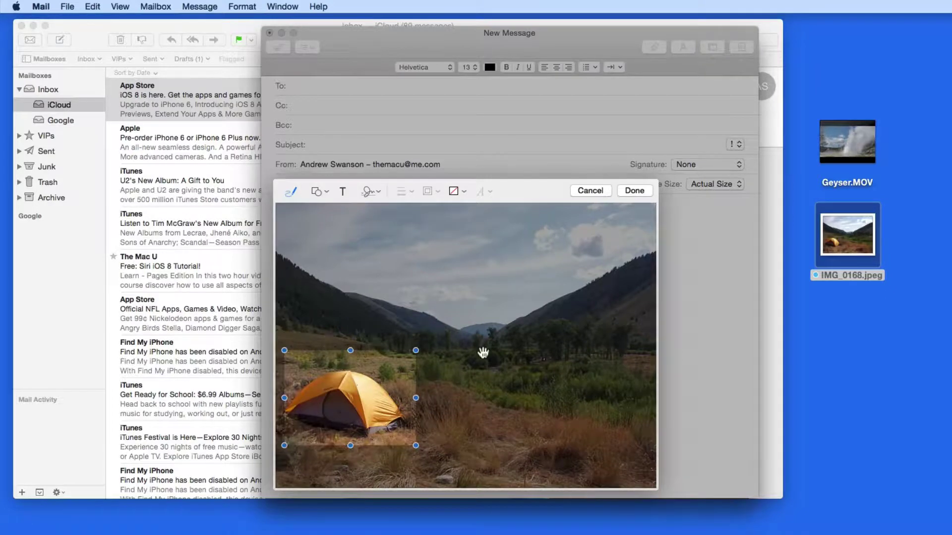
key("BackSpace")
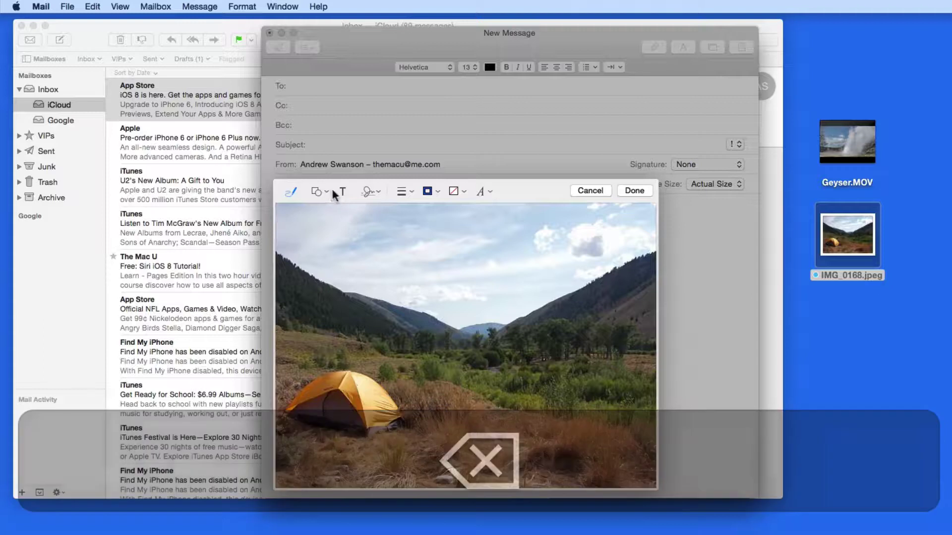
Step: Insert a magnifier loupe from the Shapes menu and place it over the tent
left_click(326, 194)
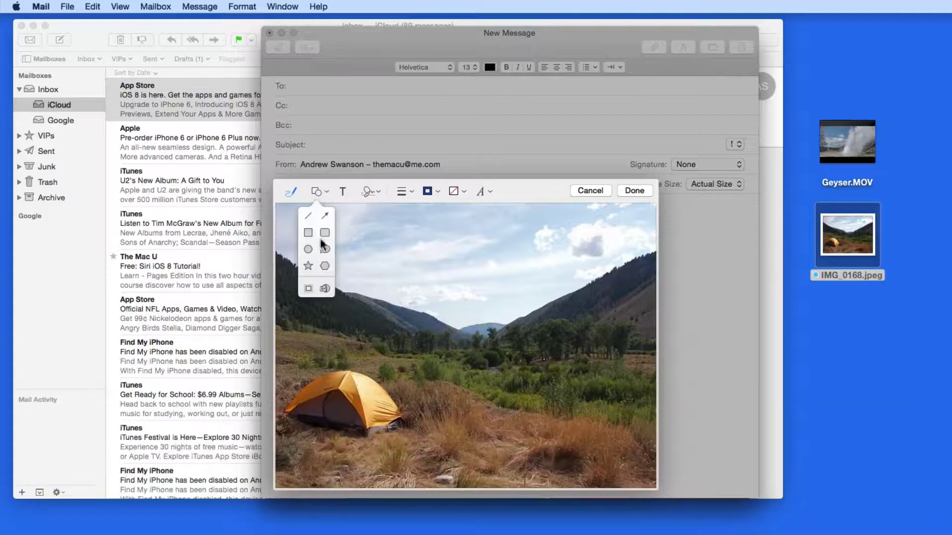
left_click(325, 290)
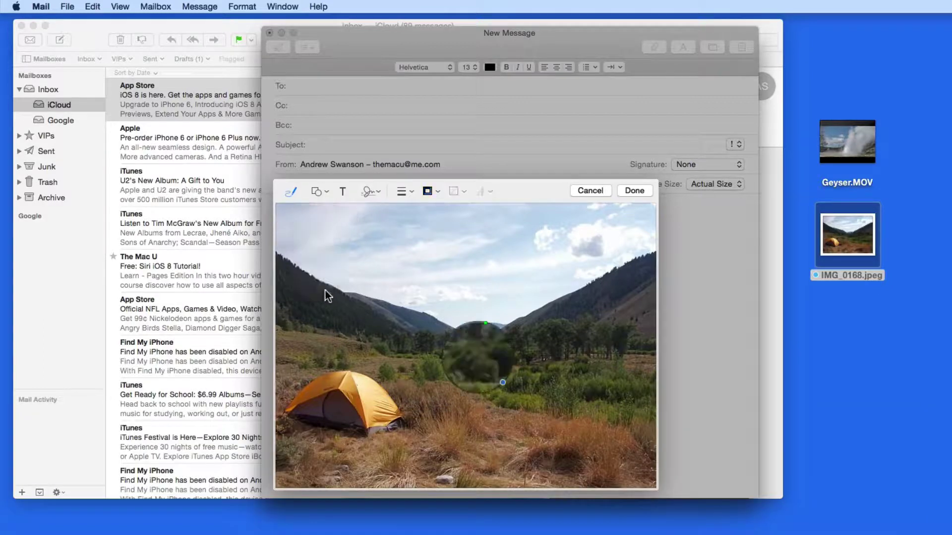
left_click_drag(476, 355, 311, 376)
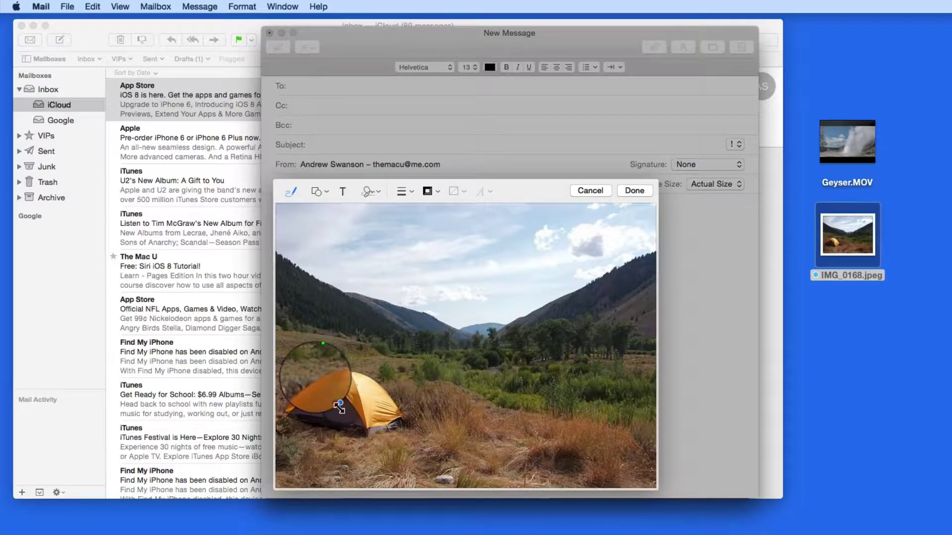
Step: Enlarge the loupe circle twice and raise its magnification so the tent looks much bigger
mouse_move(339, 405)
left_mouse_down()
mouse_move(363, 426)
mouse_move(351, 418)
left_mouse_up()
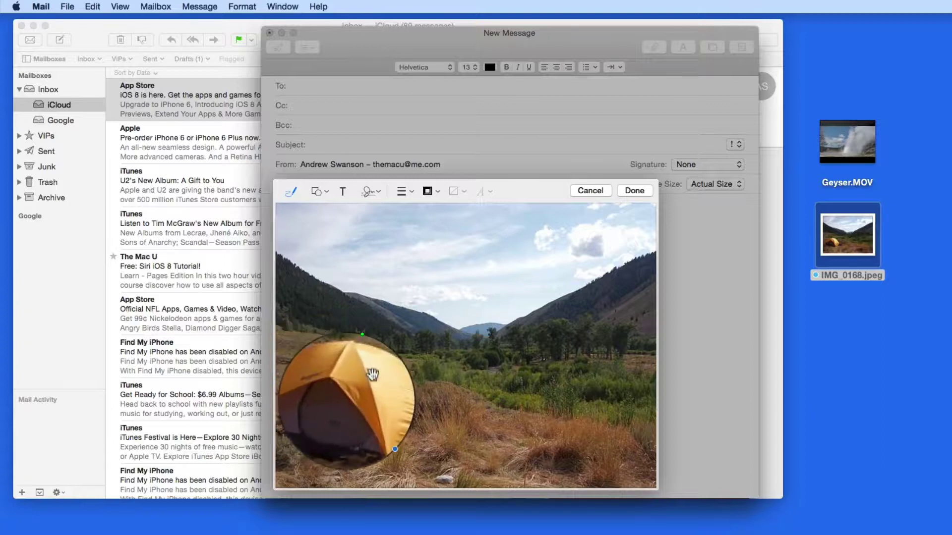
left_click_drag(362, 335, 316, 341)
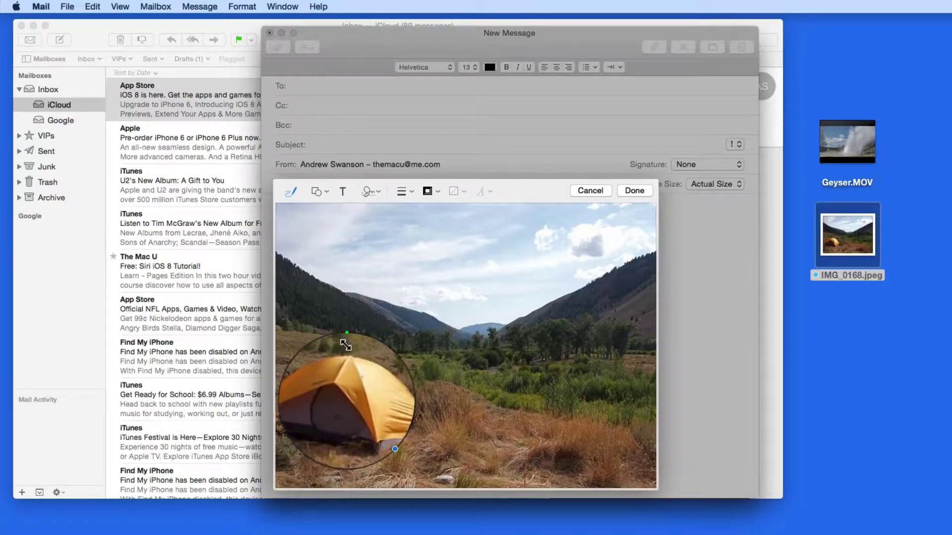
left_click_drag(395, 449, 402, 456)
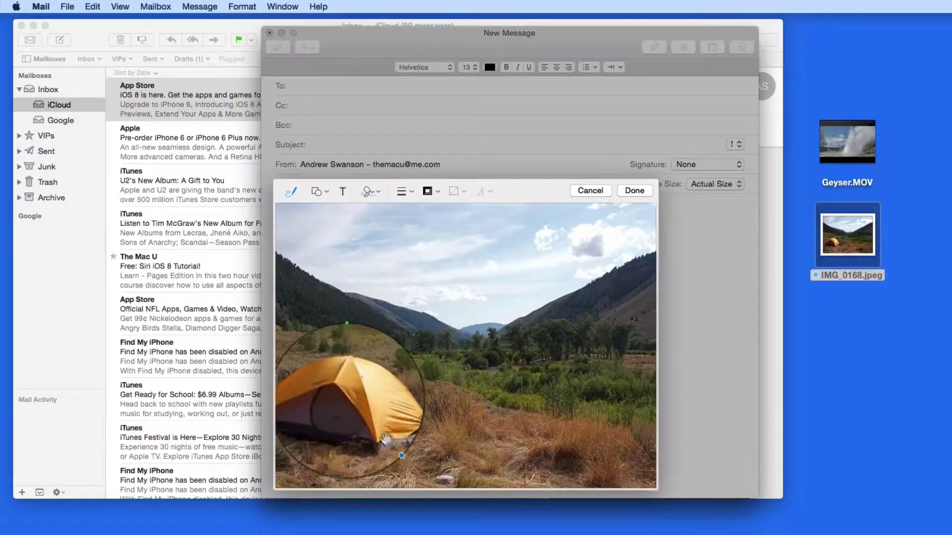
mouse_move(347, 324)
left_mouse_down()
mouse_move(366, 325)
mouse_move(357, 326)
left_mouse_up()
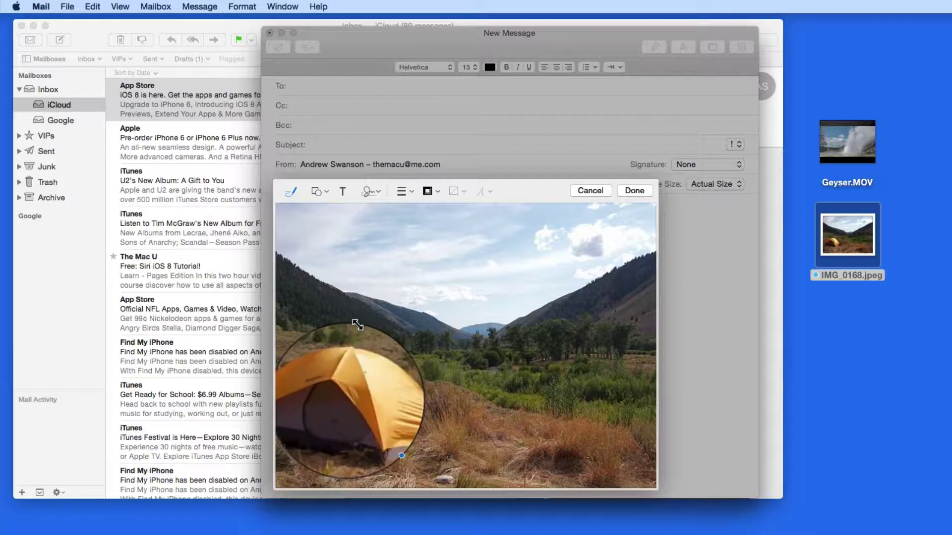
Step: Add a text box in the sky and replace its placeholder with 'Great campsite!'
left_click(497, 266)
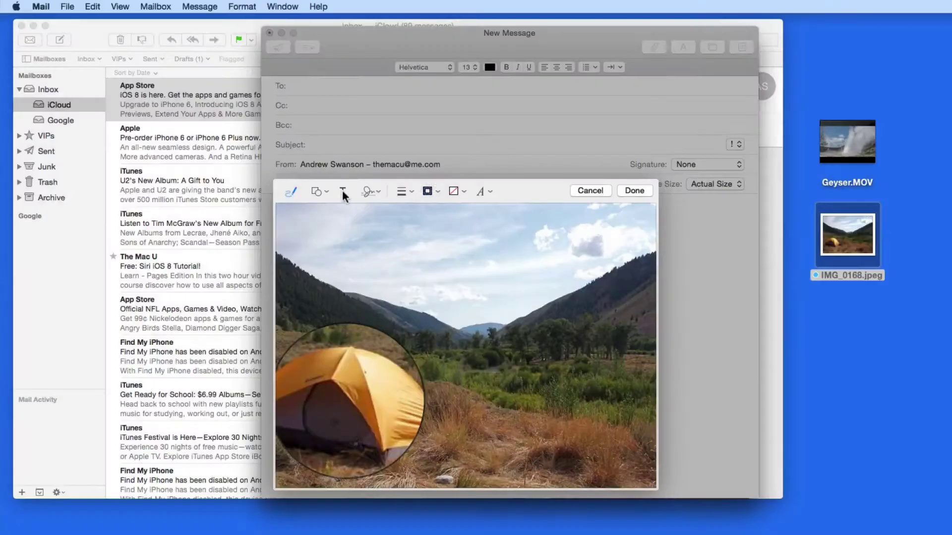
left_click(342, 191)
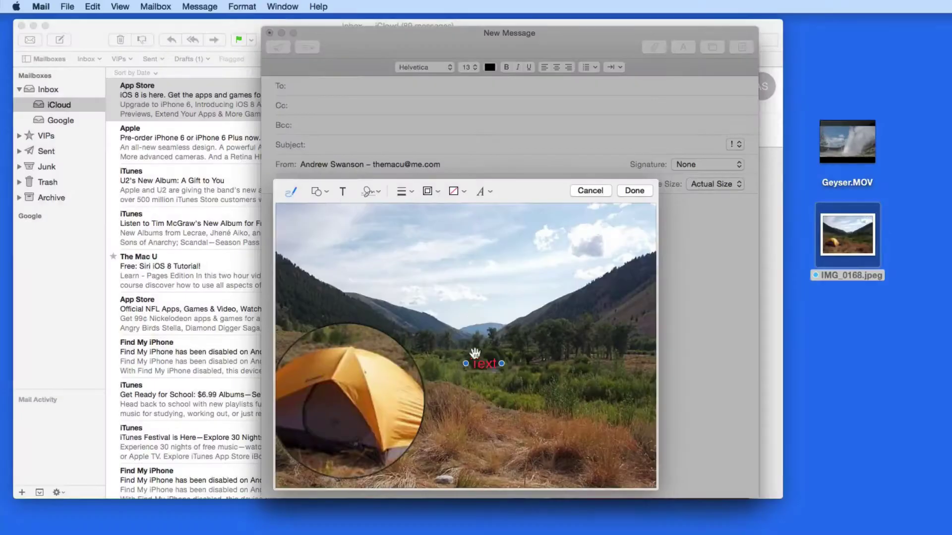
left_click_drag(475, 353, 428, 234)
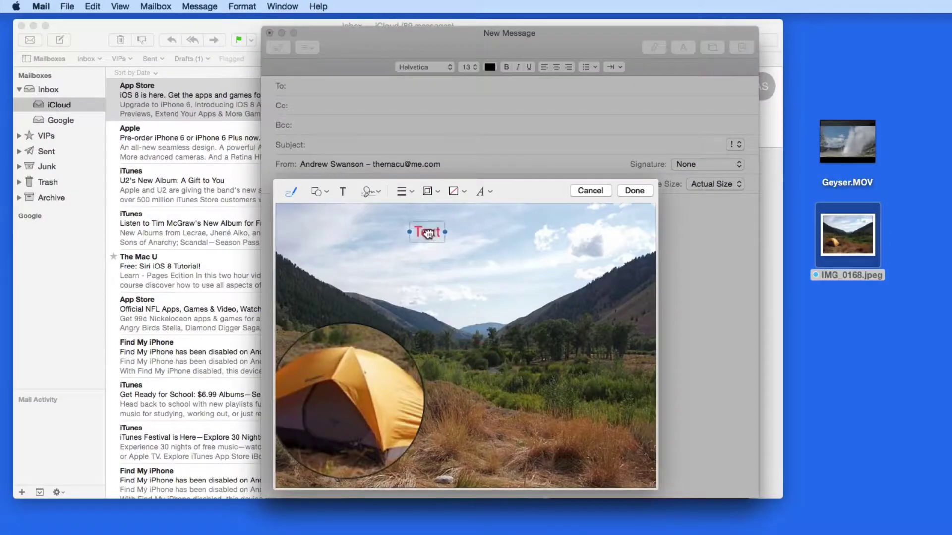
double_click(428, 234)
key("BackSpace")
type("Great")
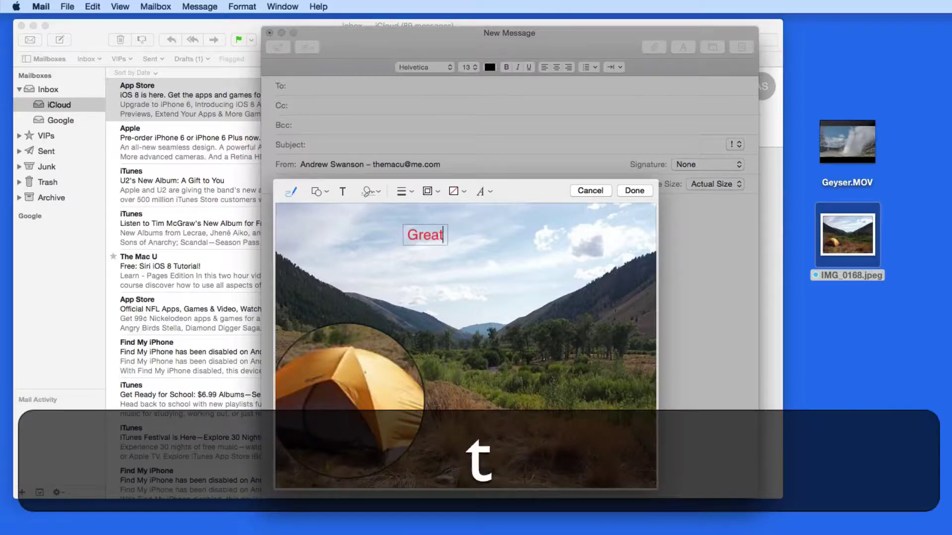
type(" camps")
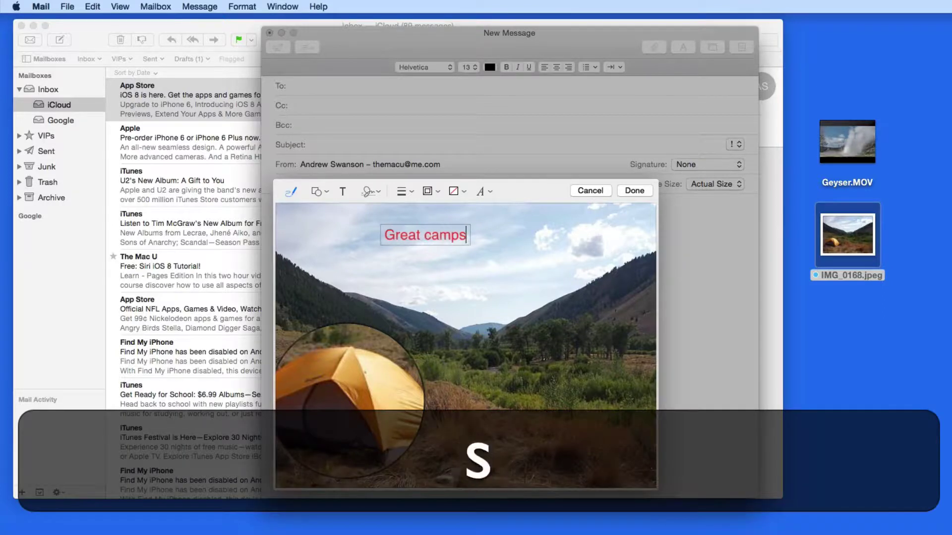
type("ite!")
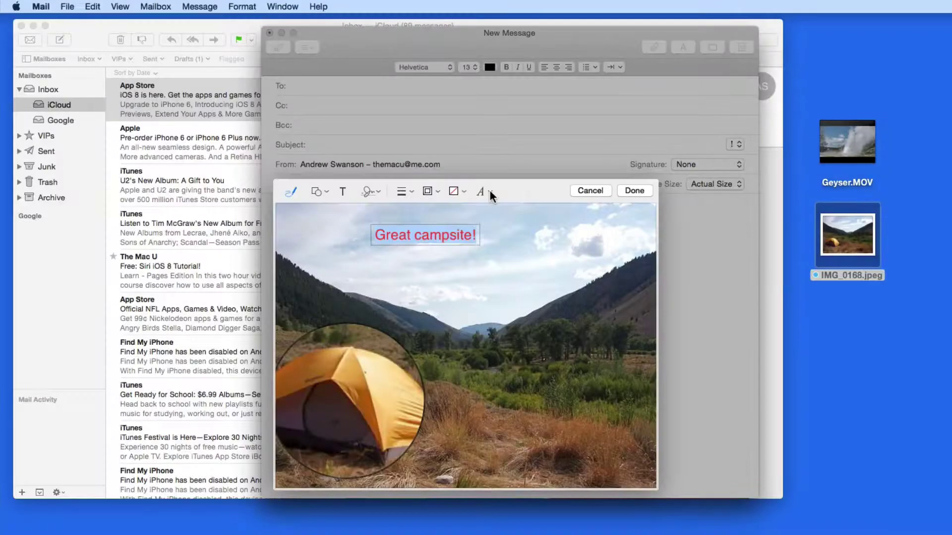
Step: Bold the 'Great campsite!' caption, colour it blue, and drag it to the upper-left sky
left_click(489, 192)
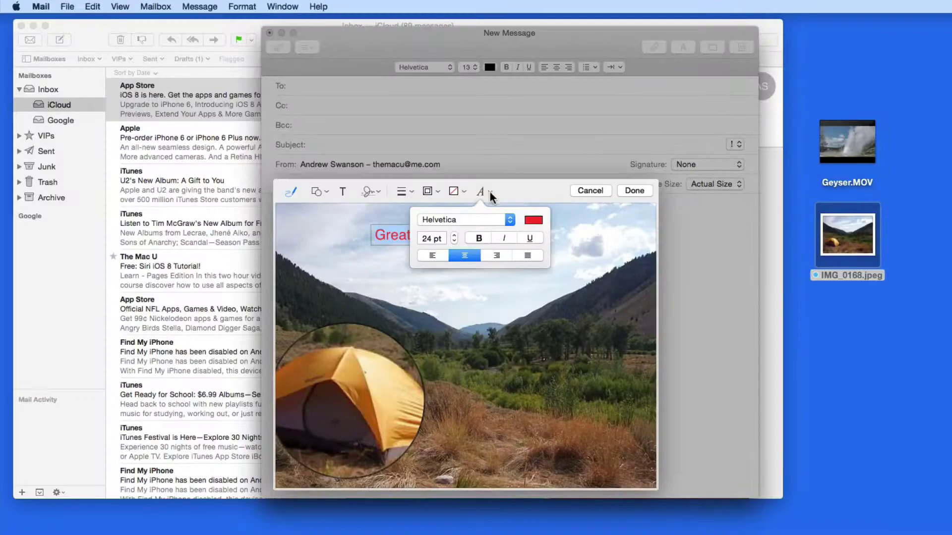
left_click(477, 238)
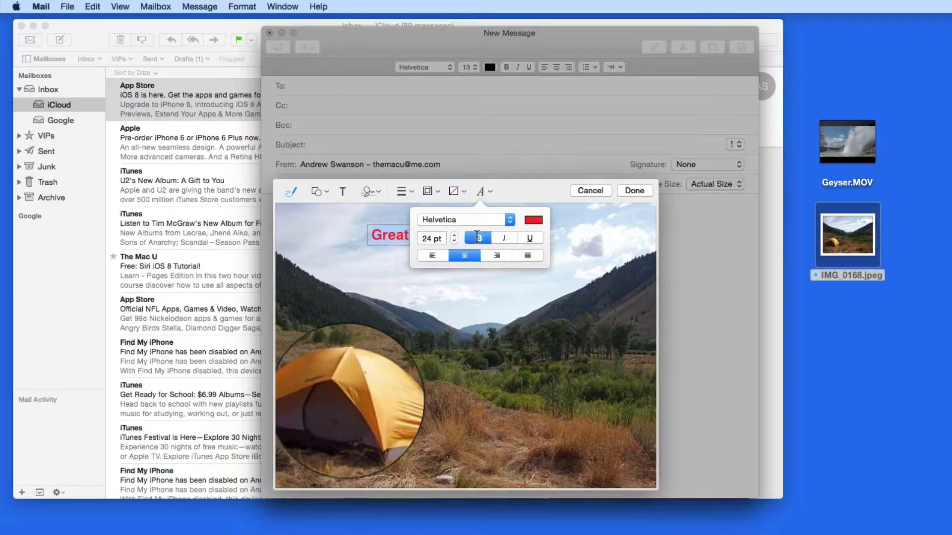
left_click(537, 220)
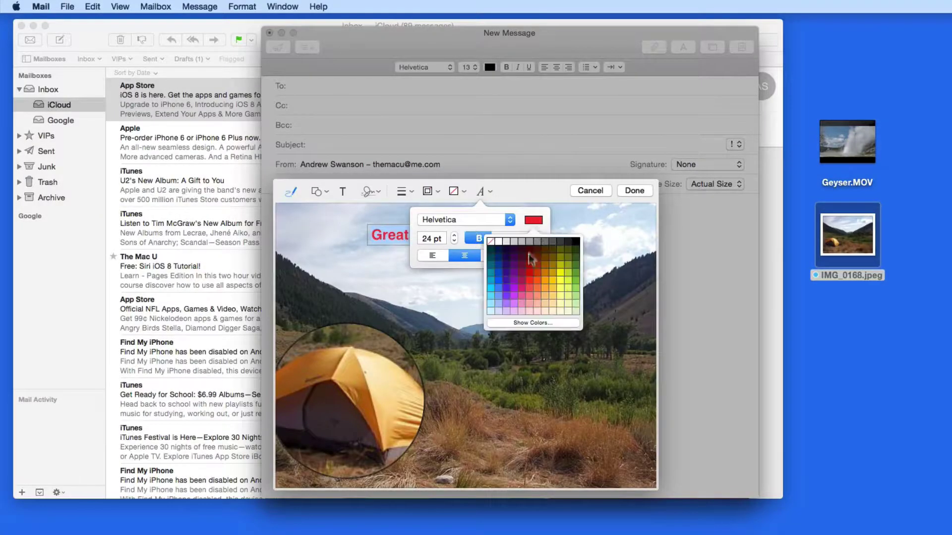
left_click(498, 280)
left_click(515, 281)
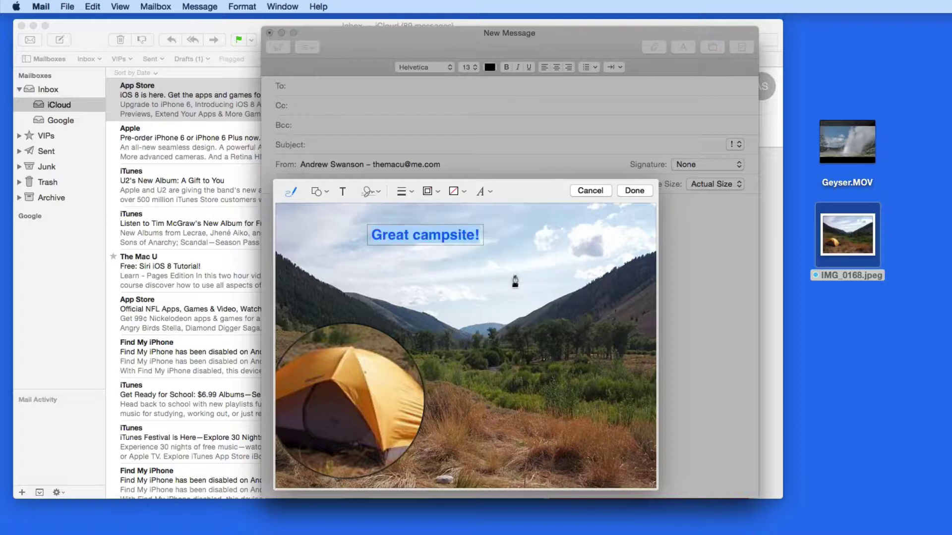
left_click(439, 250)
left_click_drag(425, 235, 371, 229)
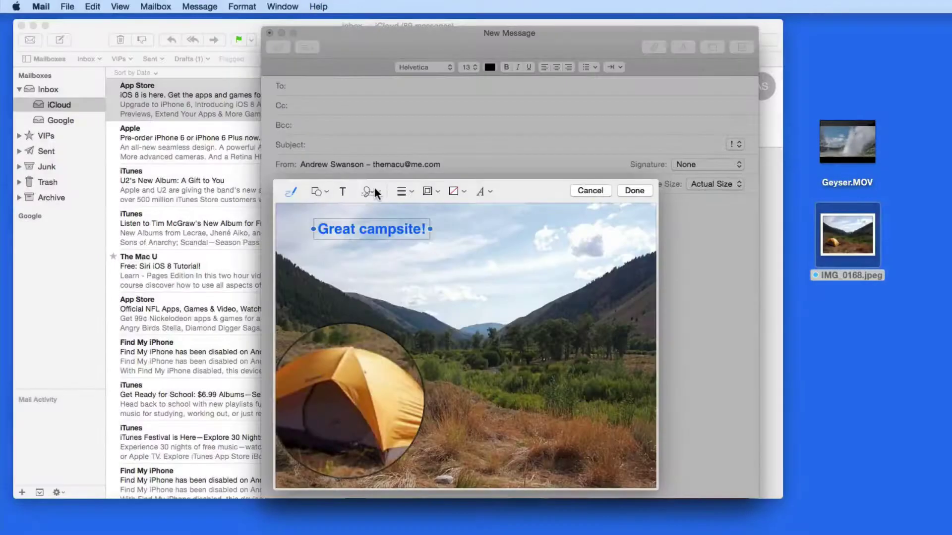
Step: Insert the saved signature beside the caption, then delete it again
left_click(374, 192)
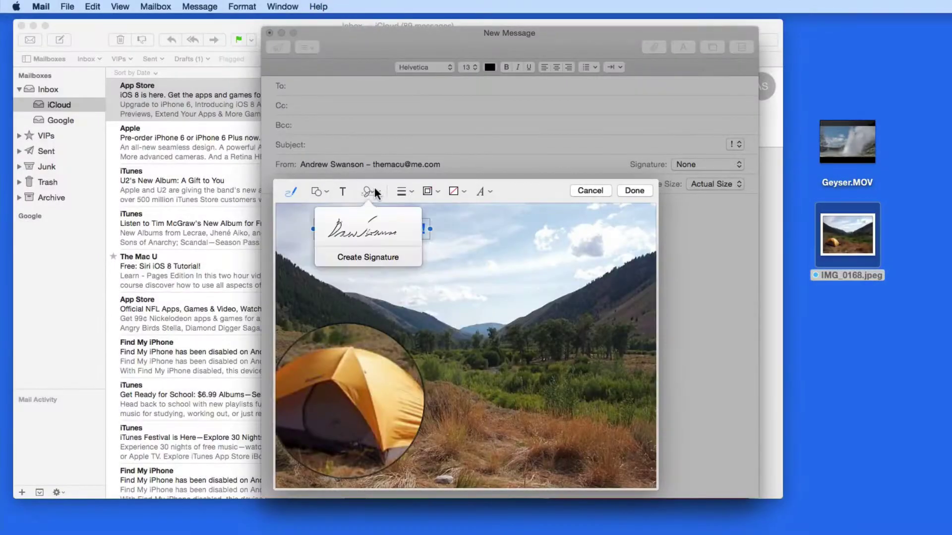
left_click(376, 236)
mouse_move(462, 367)
left_mouse_down()
mouse_move(480, 274)
mouse_move(500, 233)
left_mouse_up()
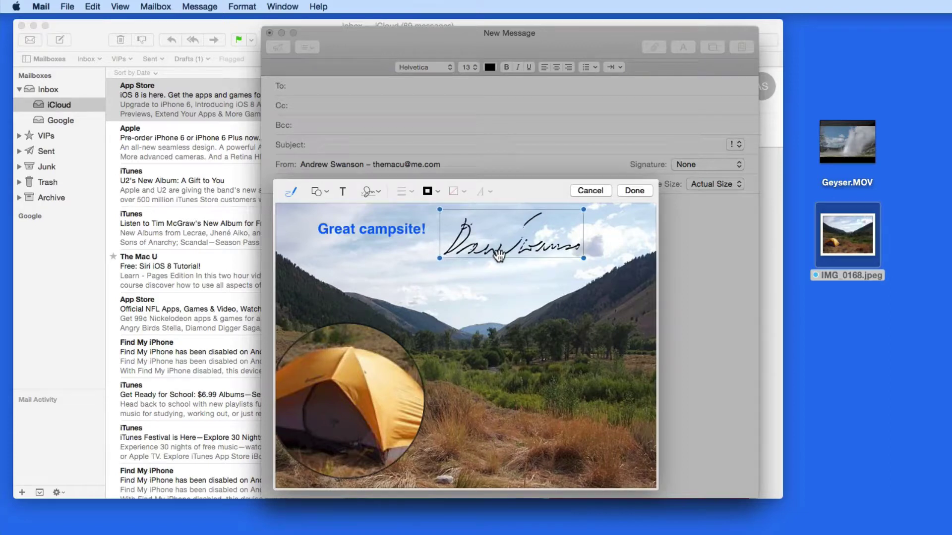
key("BackSpace")
Step: Try Create Signature's Camera and Trackpad modes, close it, apply the markup, then select the original IMG_0168.jpeg
left_click(374, 193)
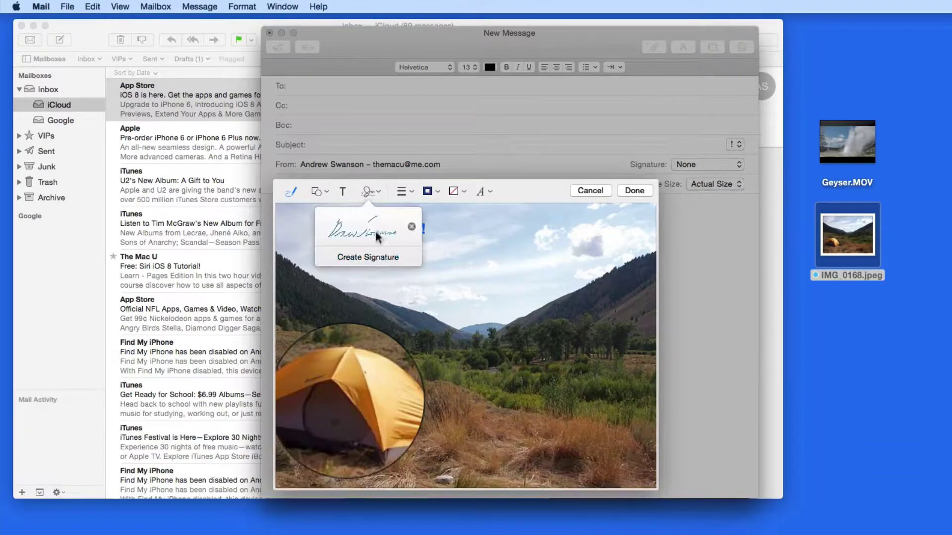
left_click(369, 257)
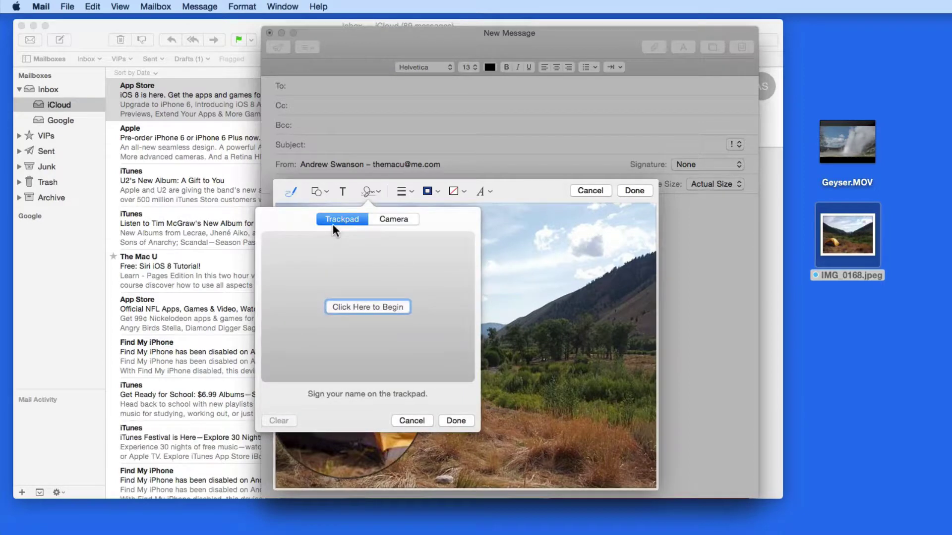
left_click(391, 221)
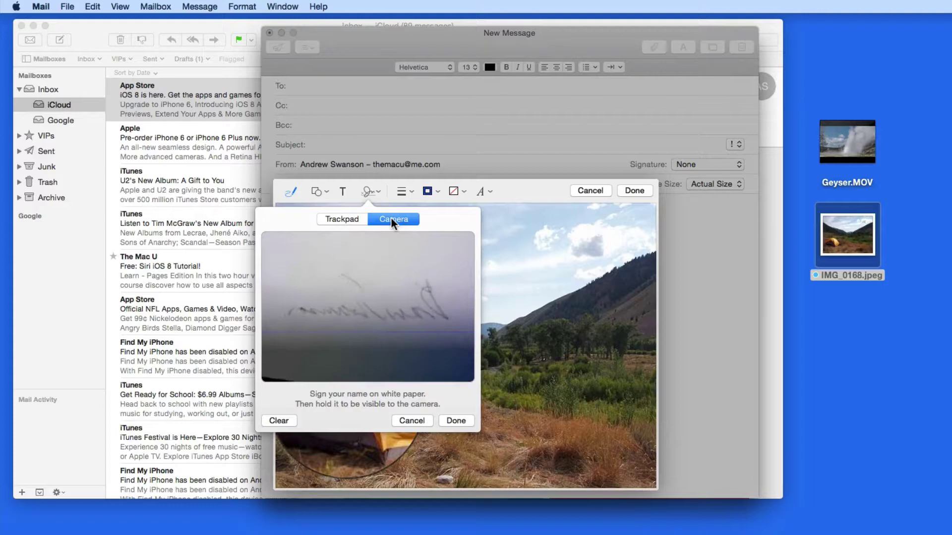
left_click(350, 220)
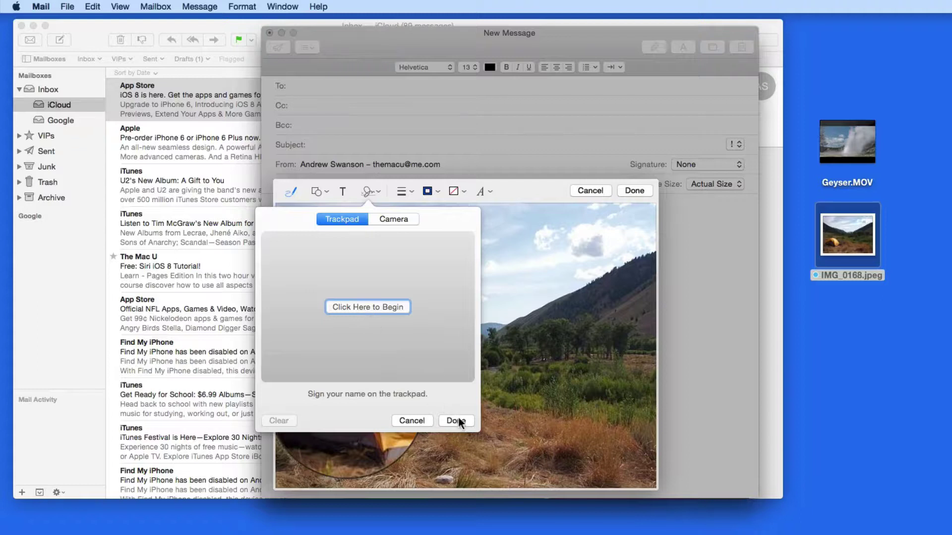
left_click(418, 422)
left_click(477, 274)
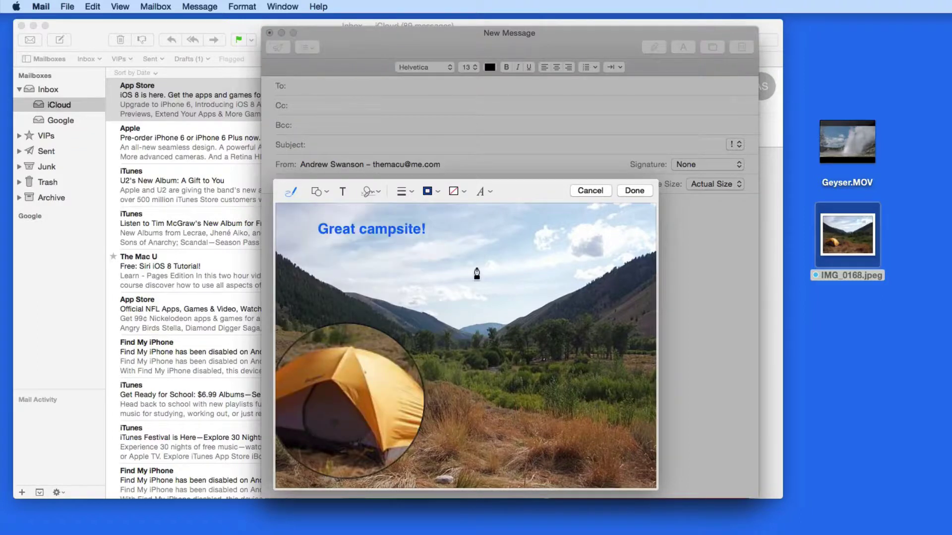
left_click(635, 191)
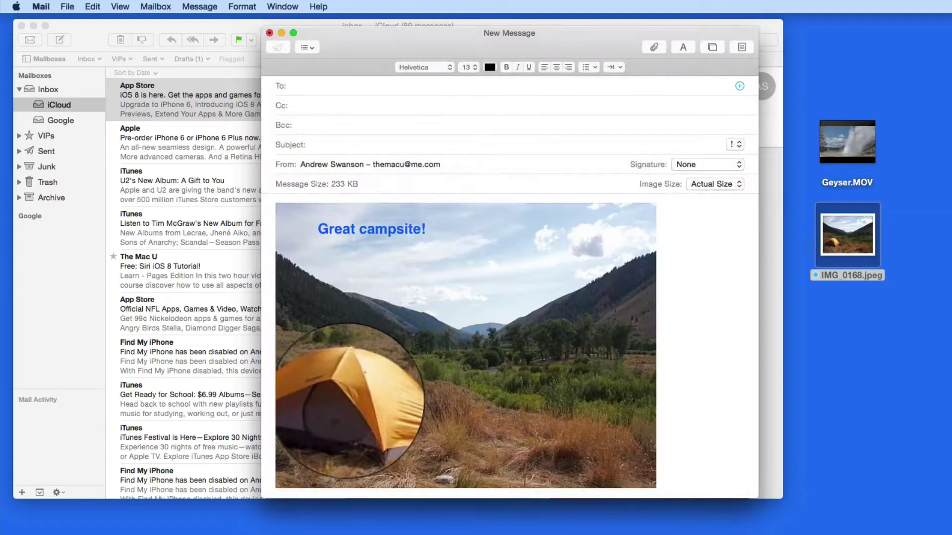
left_click(857, 242)
key("space")
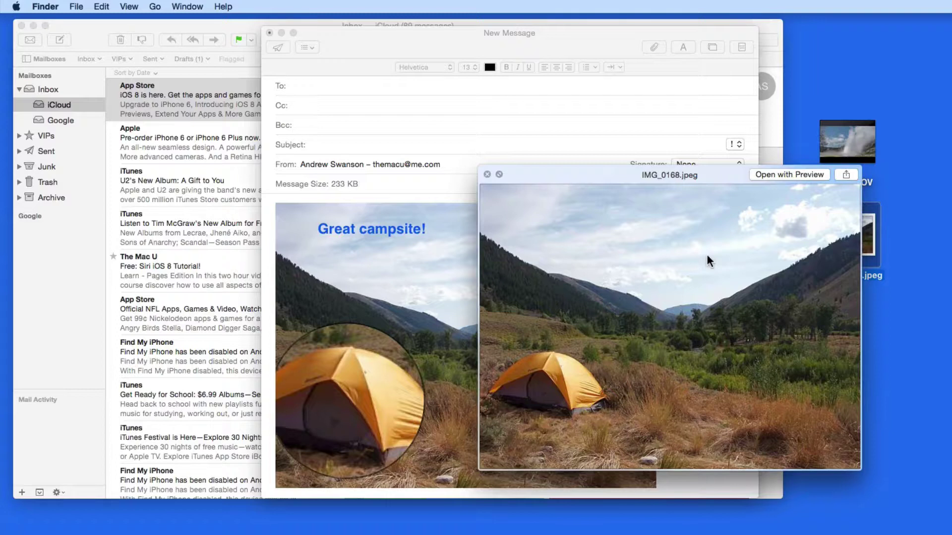
key("space")
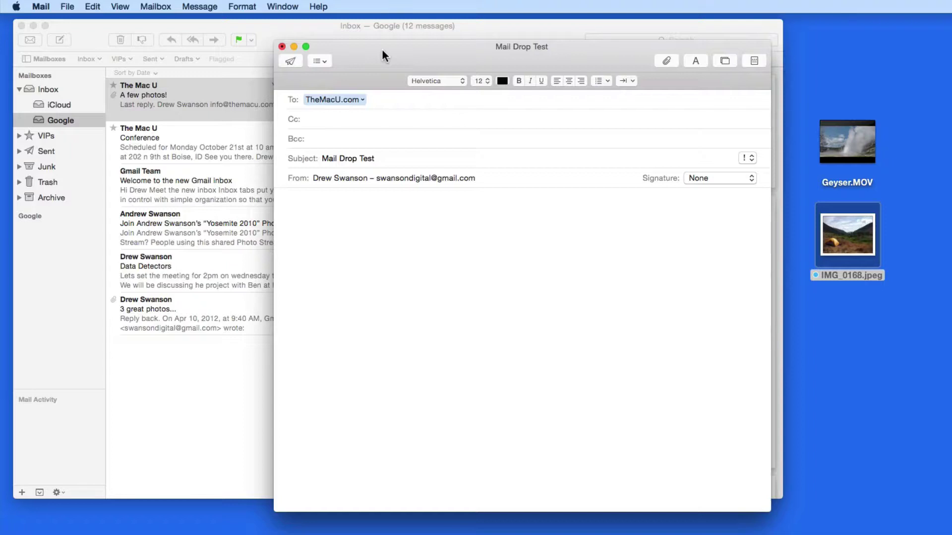
Step: Move the compose window up-left and drag Geyser.MOV from the desktop into the message body
left_click_drag(382, 50, 377, 35)
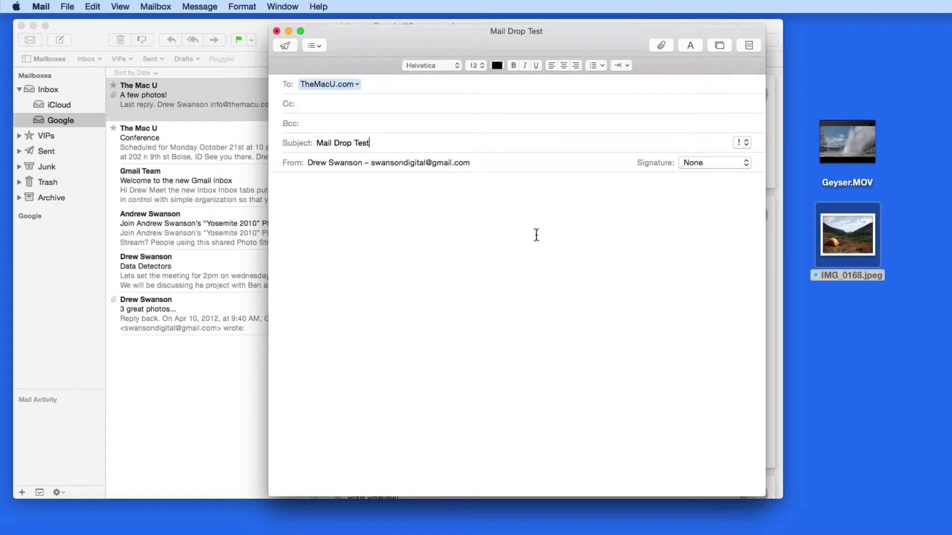
mouse_move(864, 155)
left_click_drag(864, 151, 490, 236)
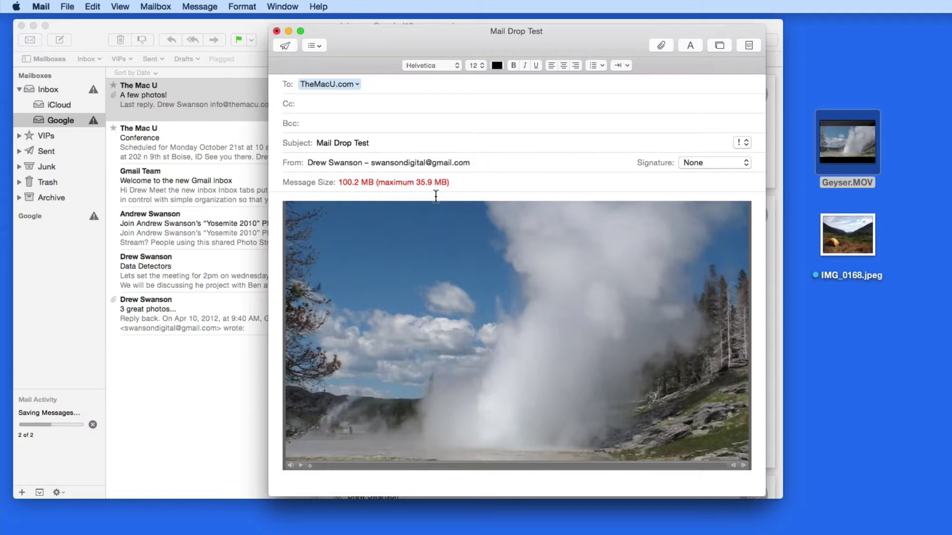
Step: Send the Mail Drop Test message, delivering the oversized geyser video through Mail Drop
left_click(289, 43)
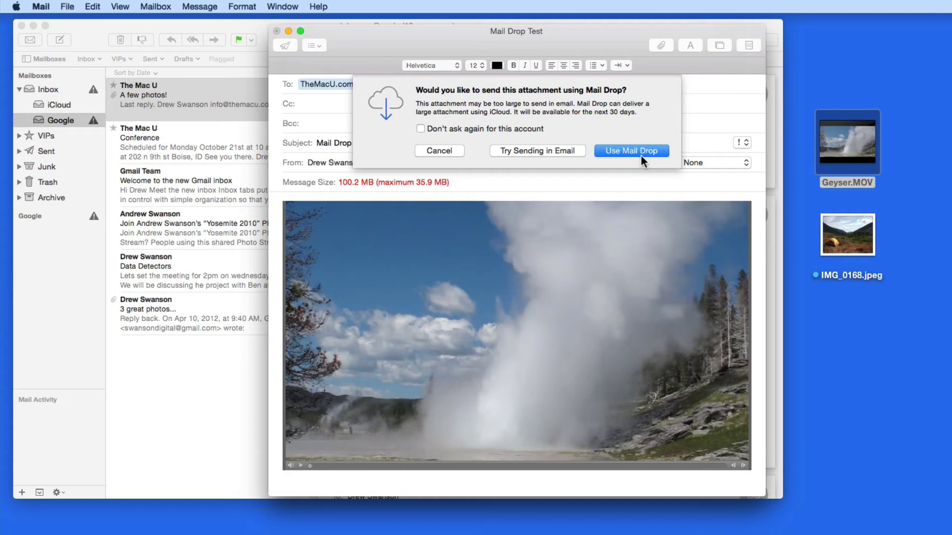
left_click(641, 156)
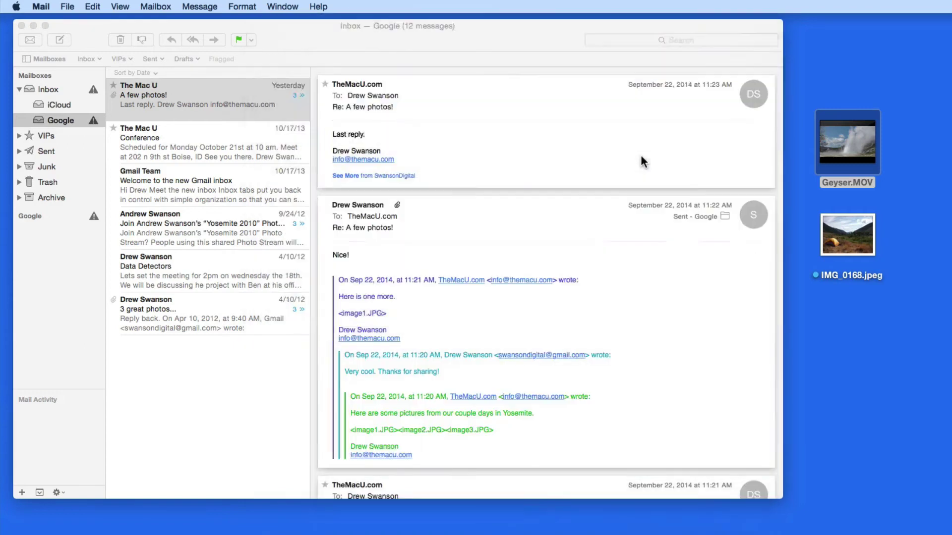